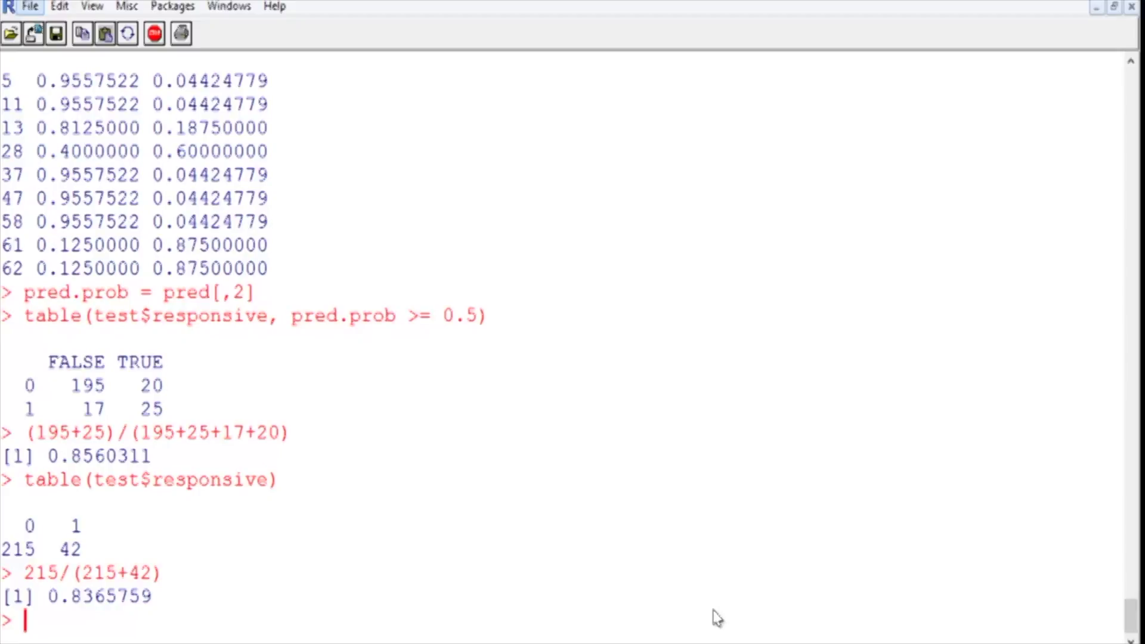
text(library)
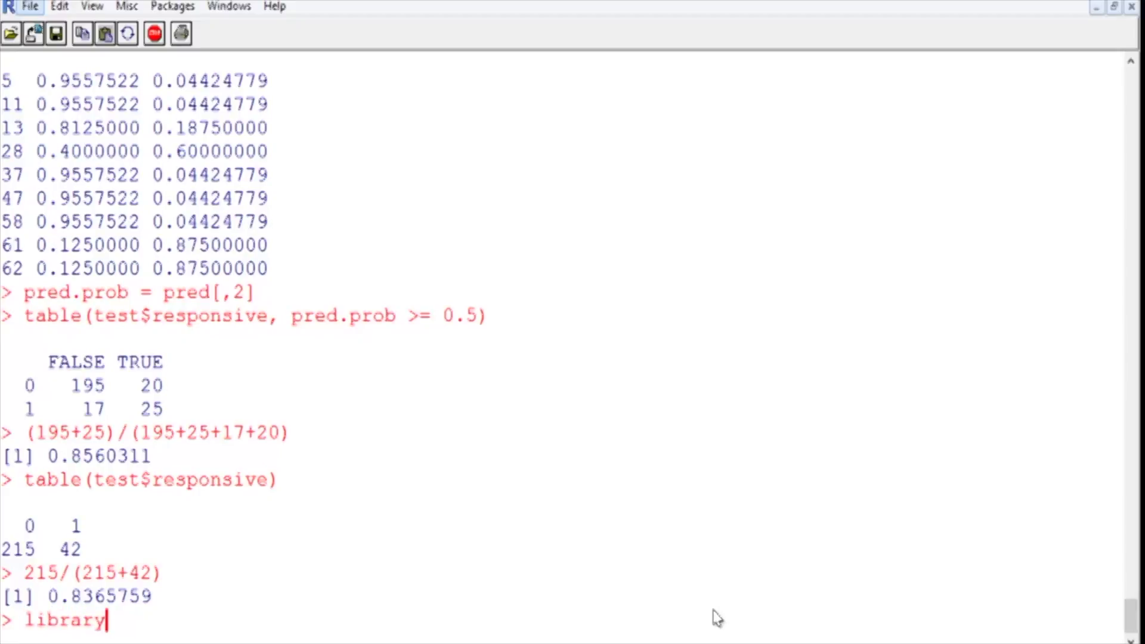
text((ROCR))
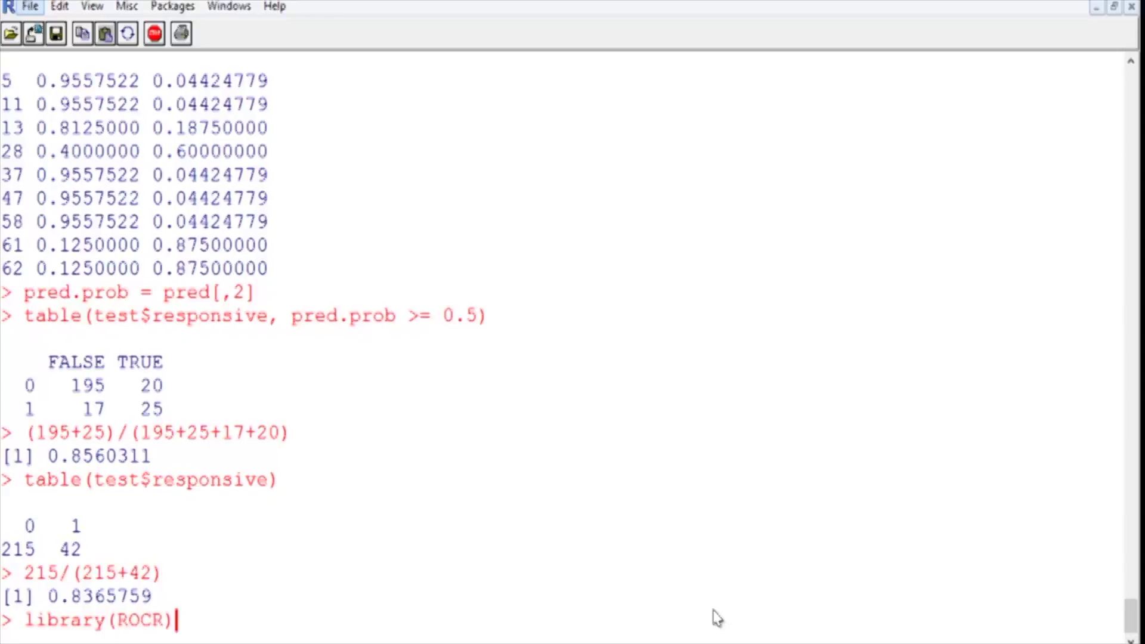
Step: Load the ROCR library with library(ROCR) in the console
key(Return)
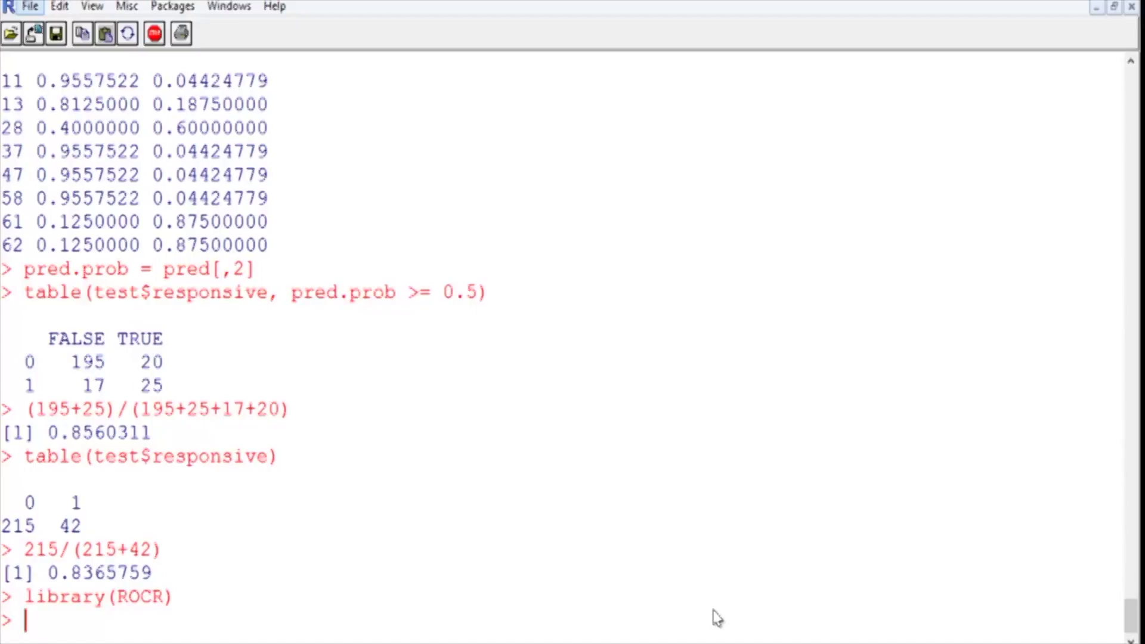
text(pred)
text(ROCR)
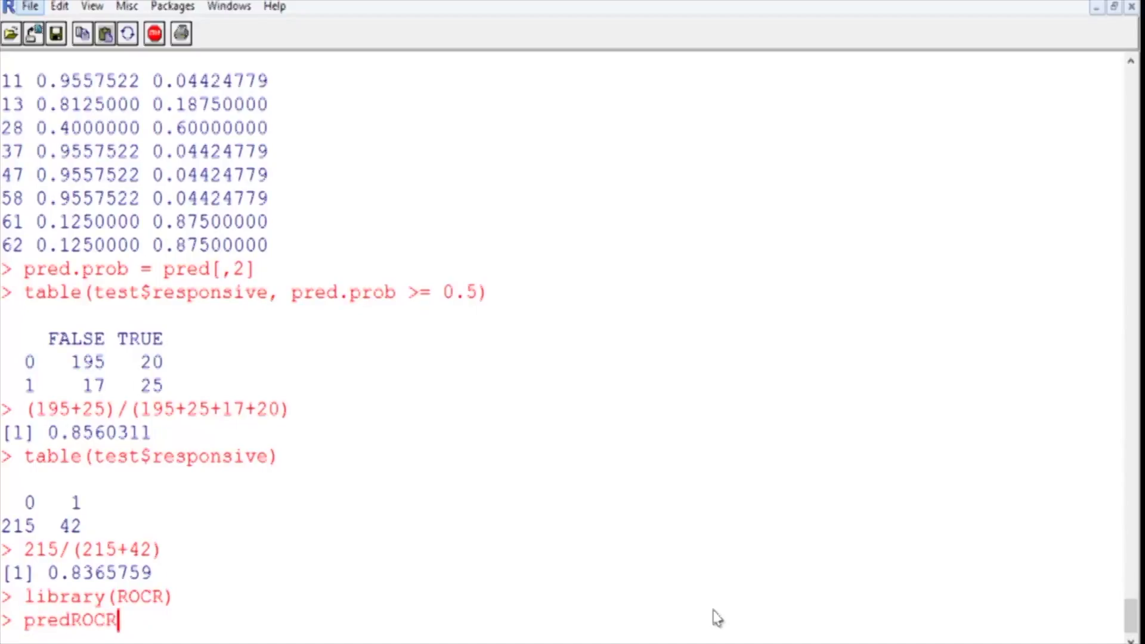
text( = pred)
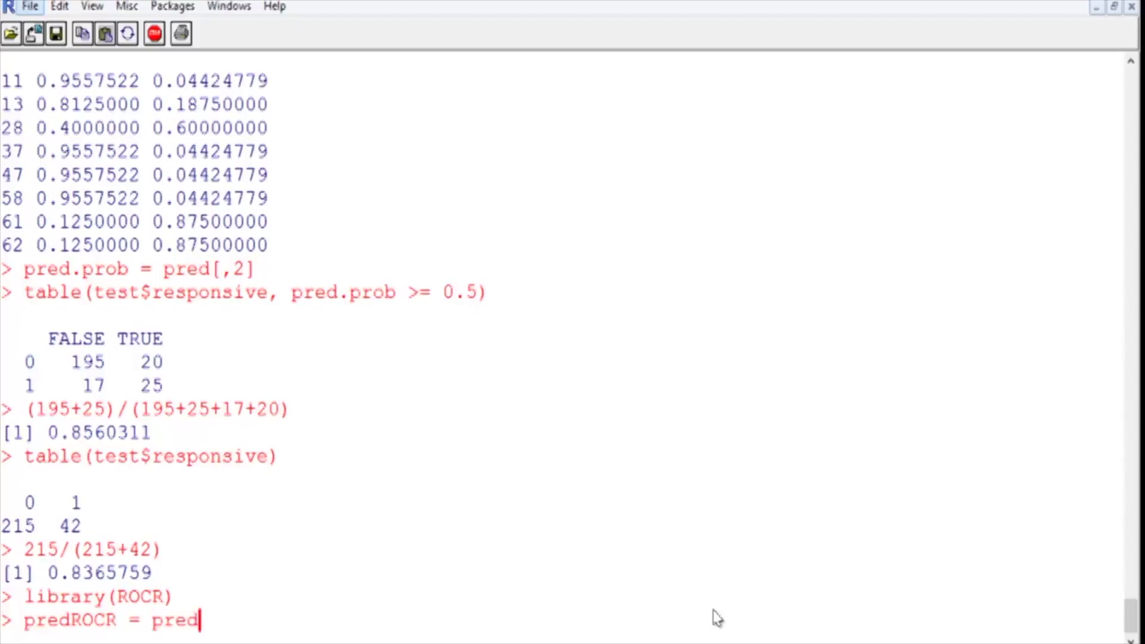
text(iction()
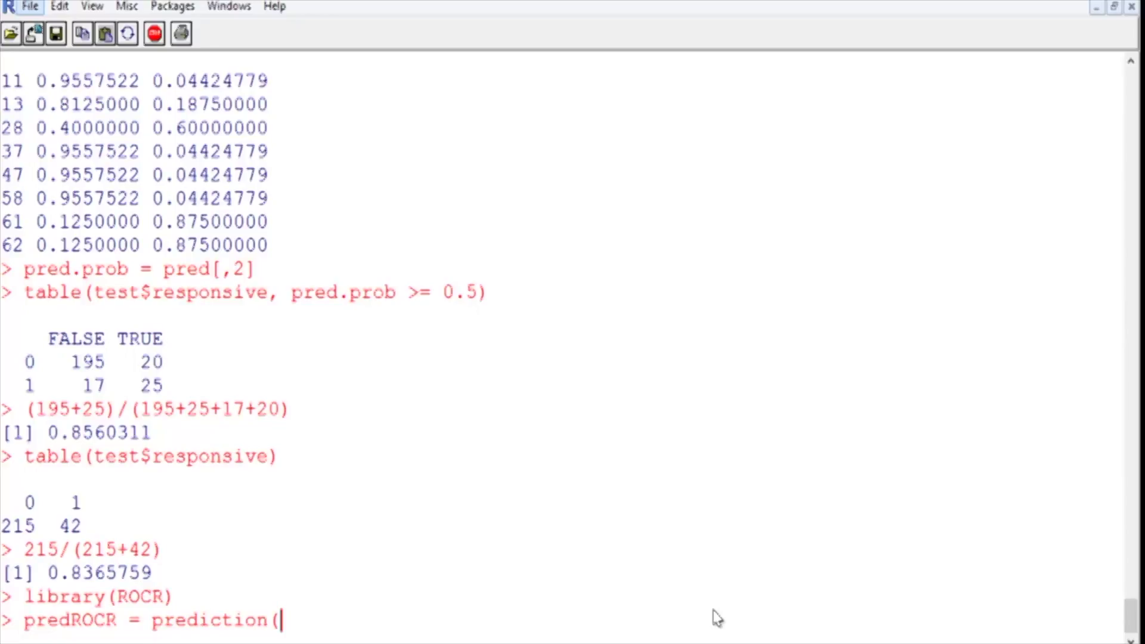
text(pred.prob,)
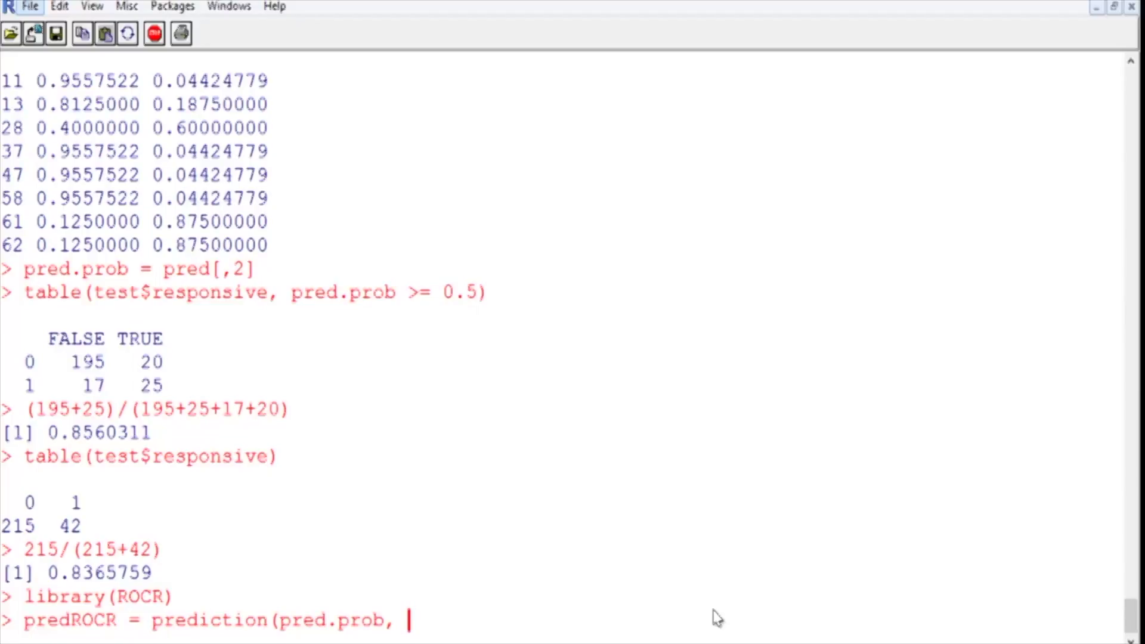
text(te)
text(st$respo)
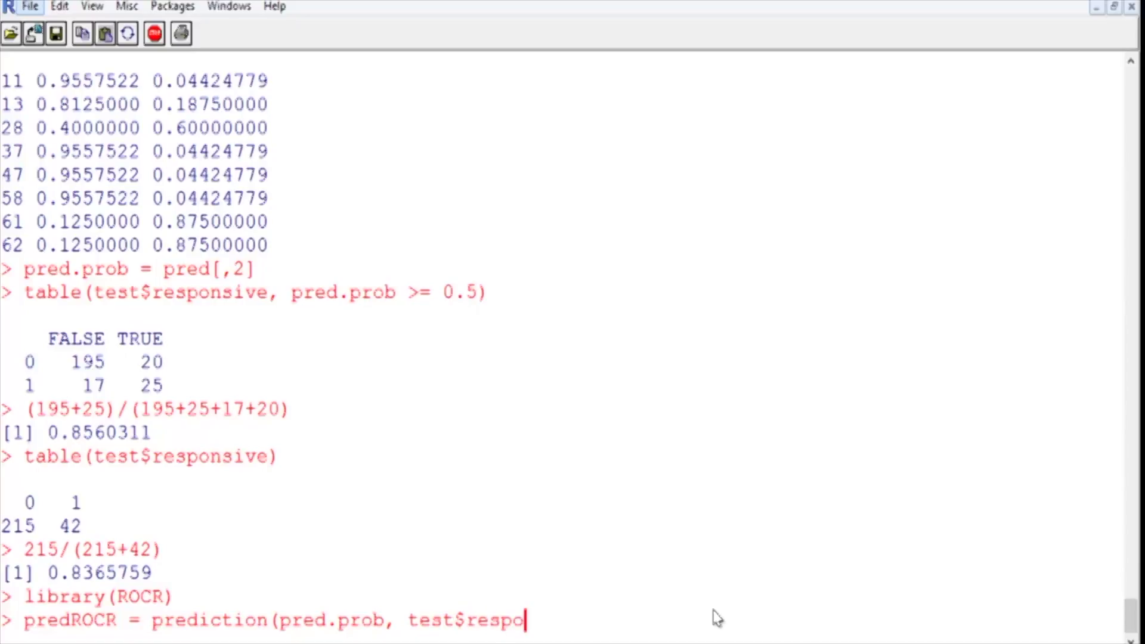
text(nsive))
Step: Create predROCR with prediction(pred.prob, test$responsive)
key(Return)
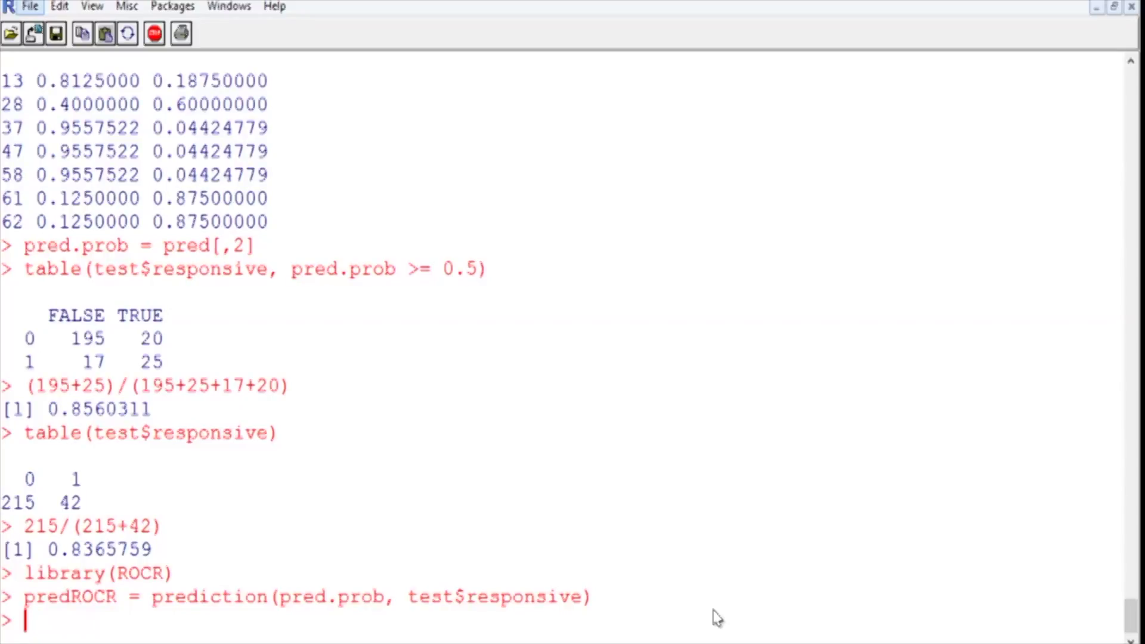
text(perf)
text(ROCR = perf)
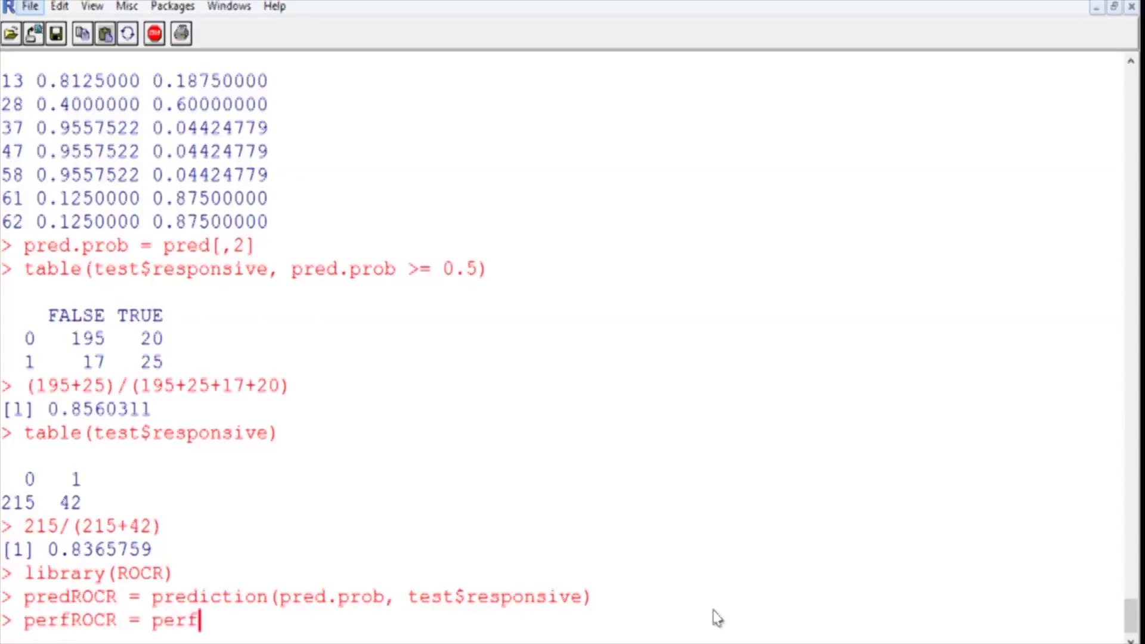
text(ormance(pred)
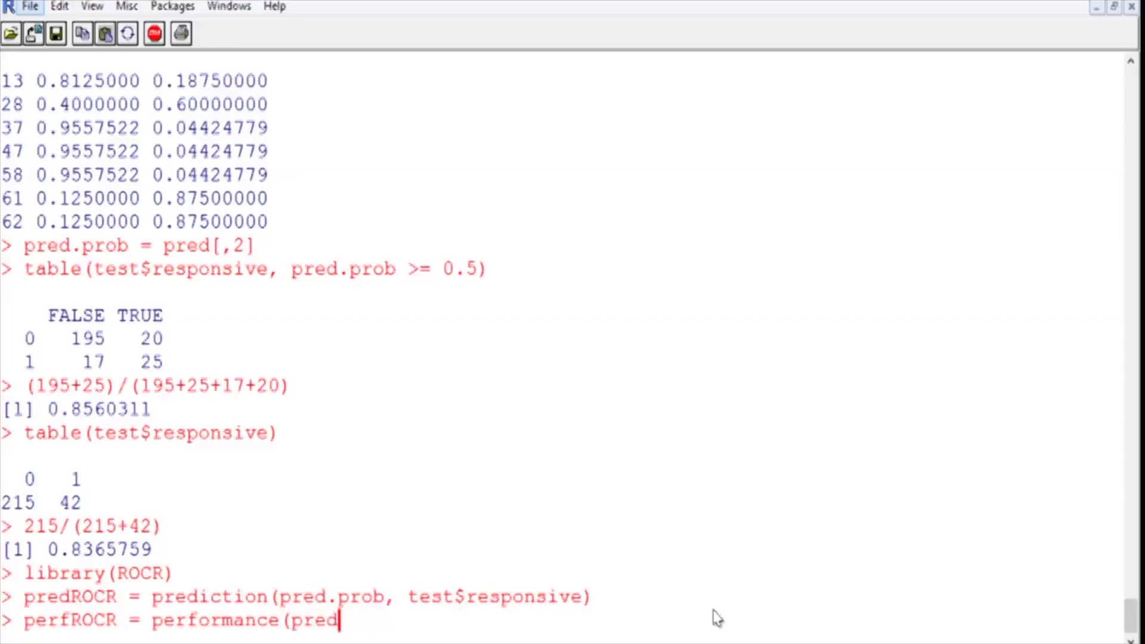
text(ROCR, )
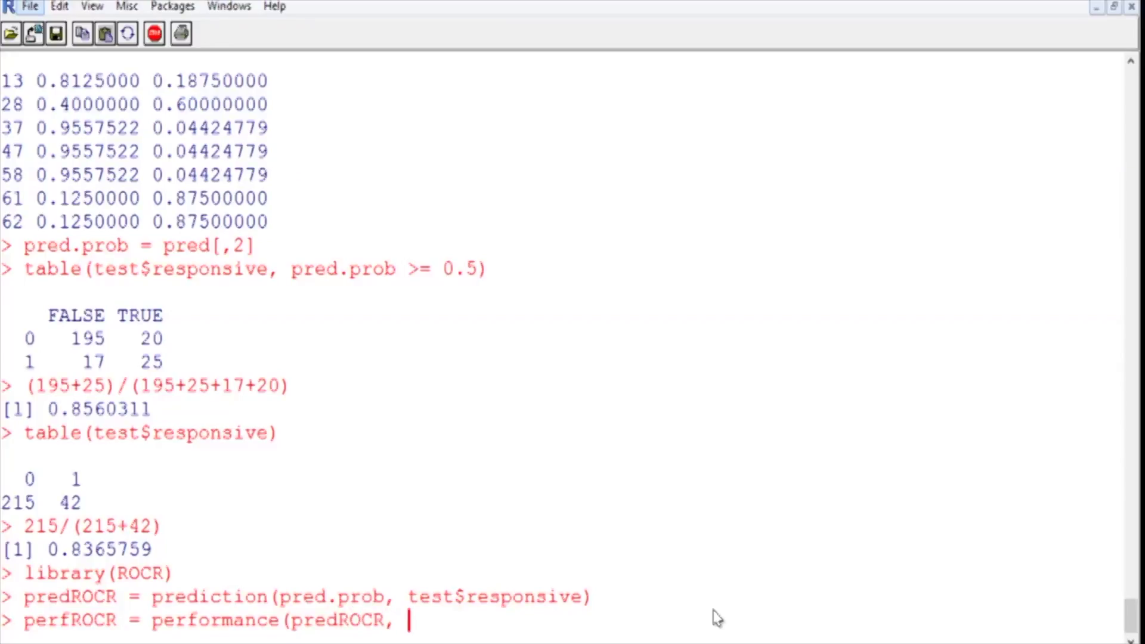
text("tpr")
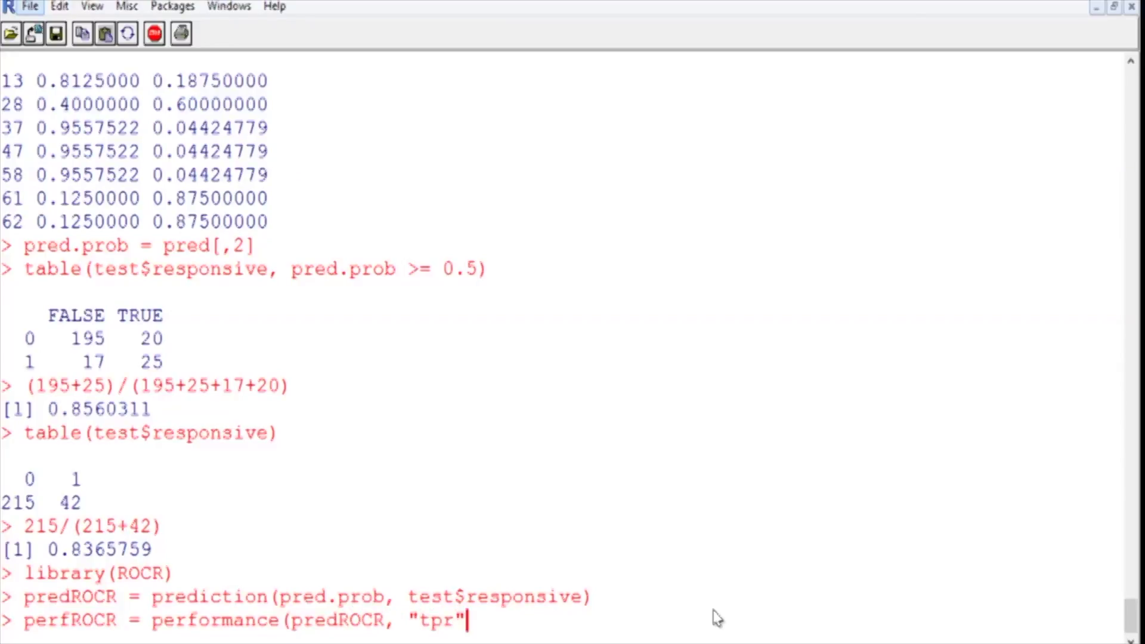
text(, "fpr"))
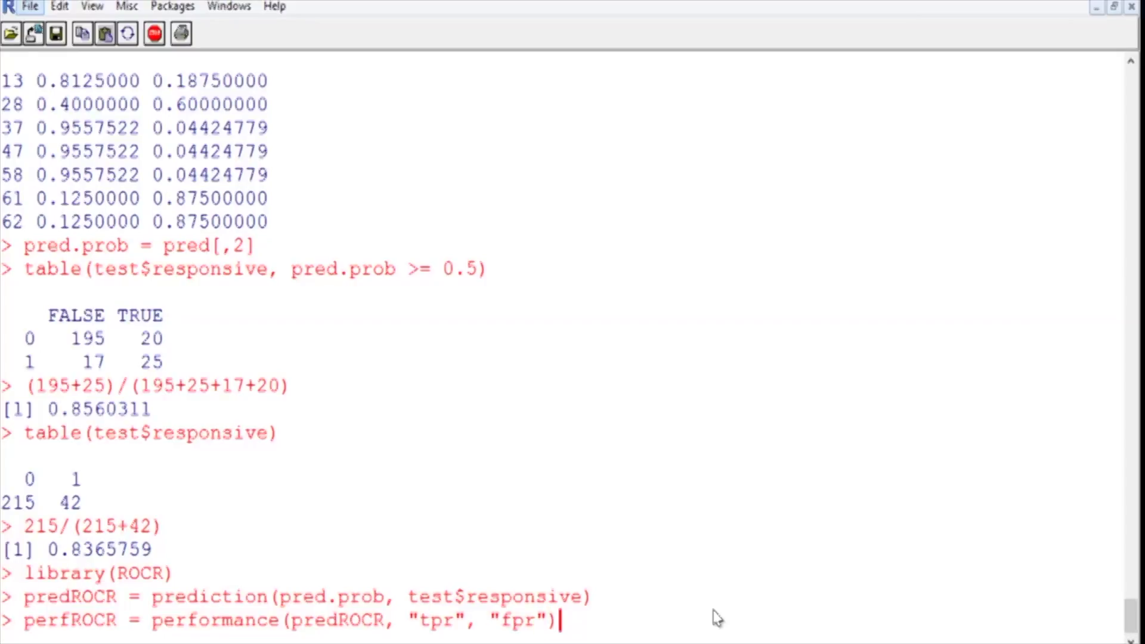
Step: Create perfROCR with performance(predROCR, "tpr", "fpr")
key(Return)
text(plot)
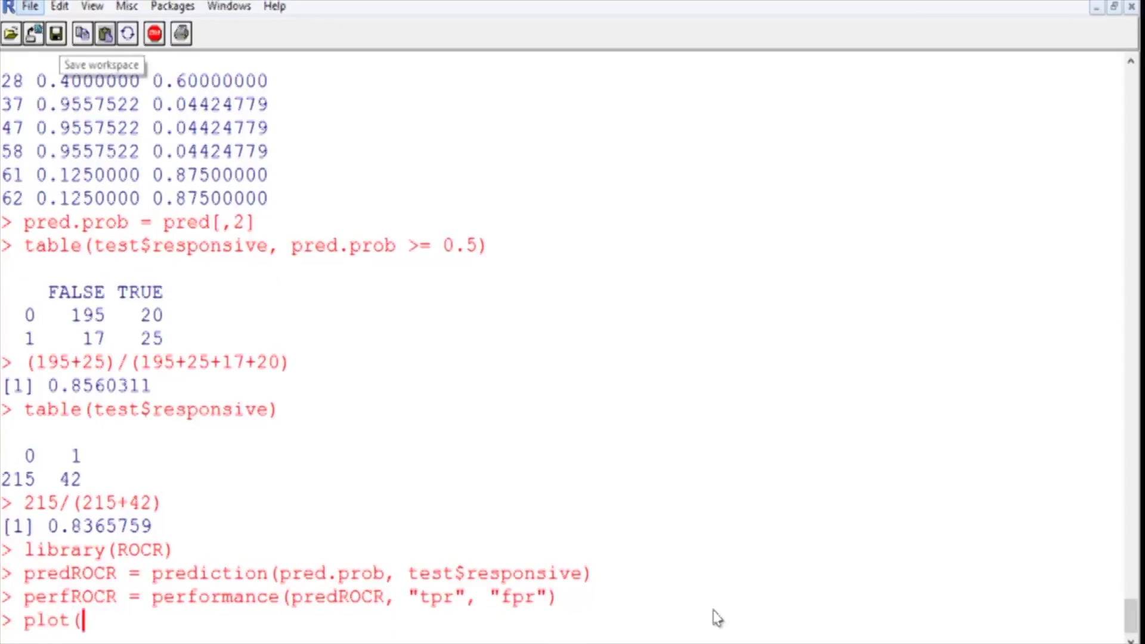
text((perf)
text(ROCR, )
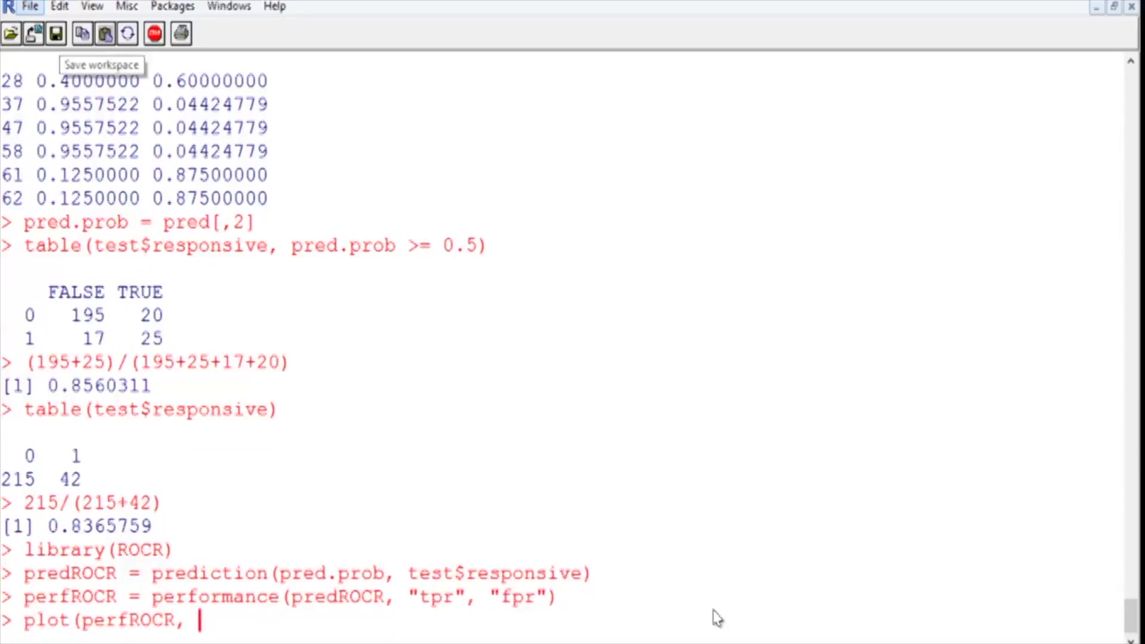
text(colorize=TR)
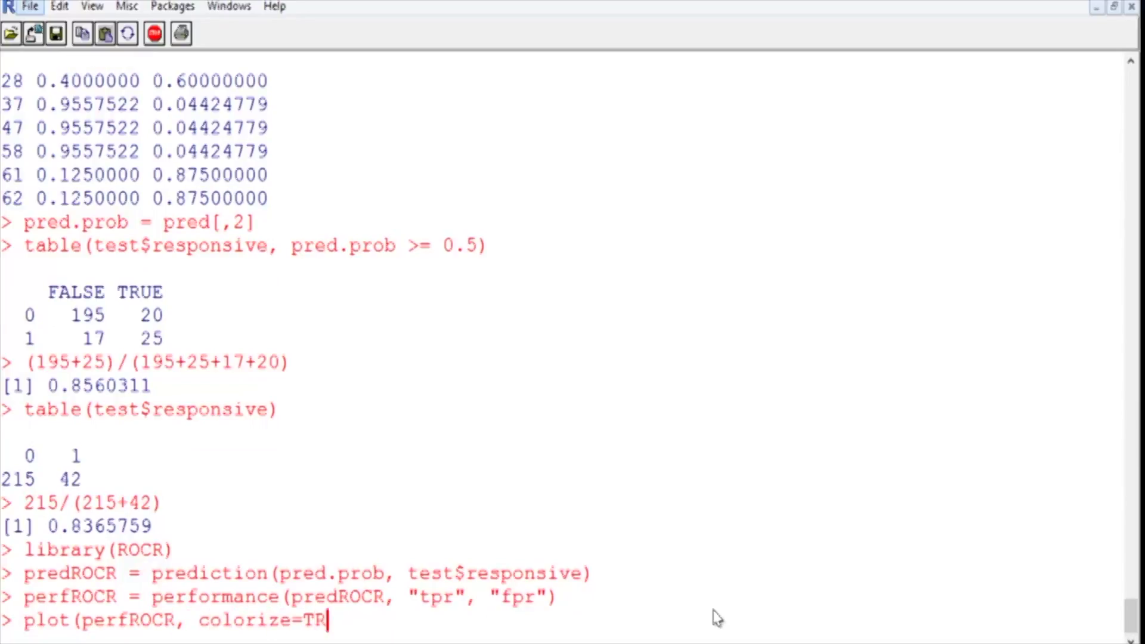
text(UE))
Step: Plot perfROCR with colorize=TRUE to show the threshold-coloured ROC curve
key(Return)
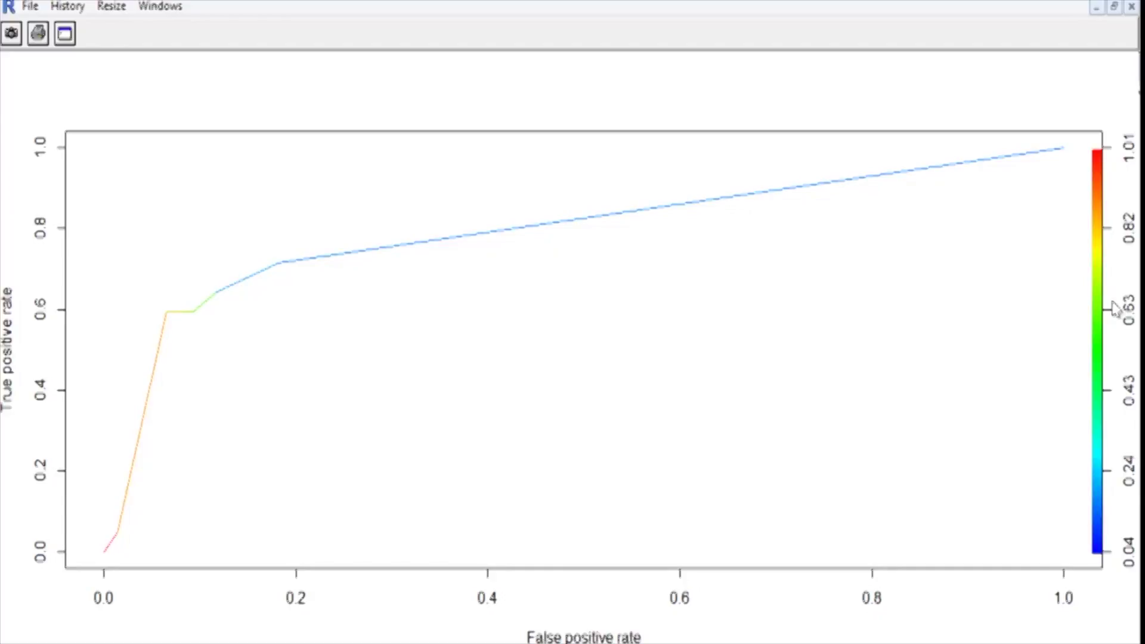
Step: Close the graphics window, maximize the console, and print performance(predROCR, "auc")@y.values (0.7936323)
click(1132, 7)
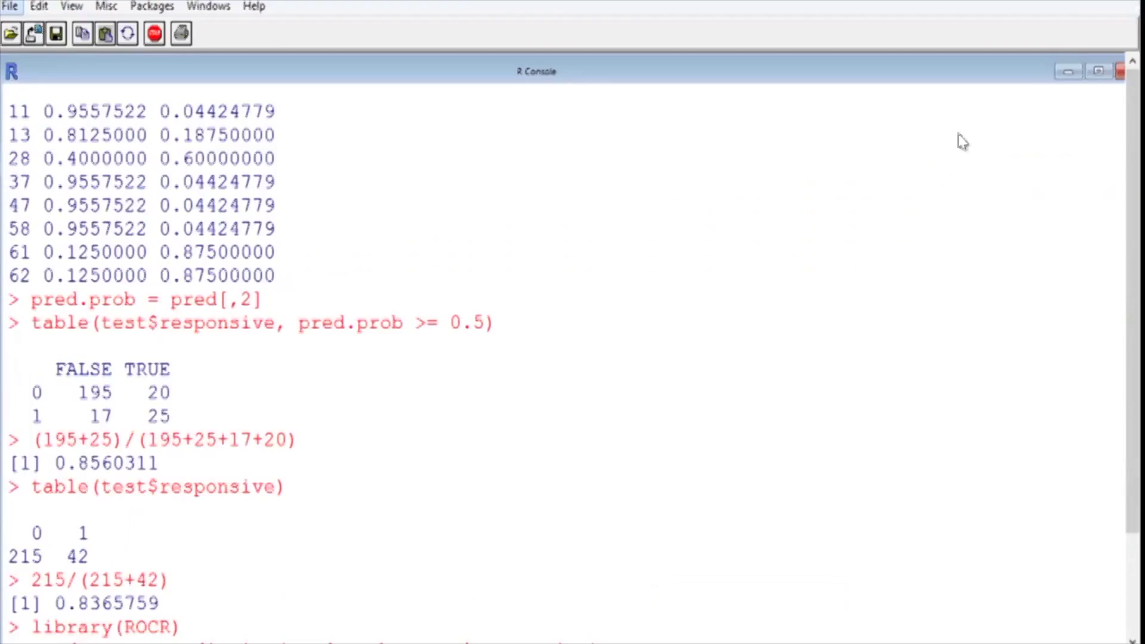
click(1098, 72)
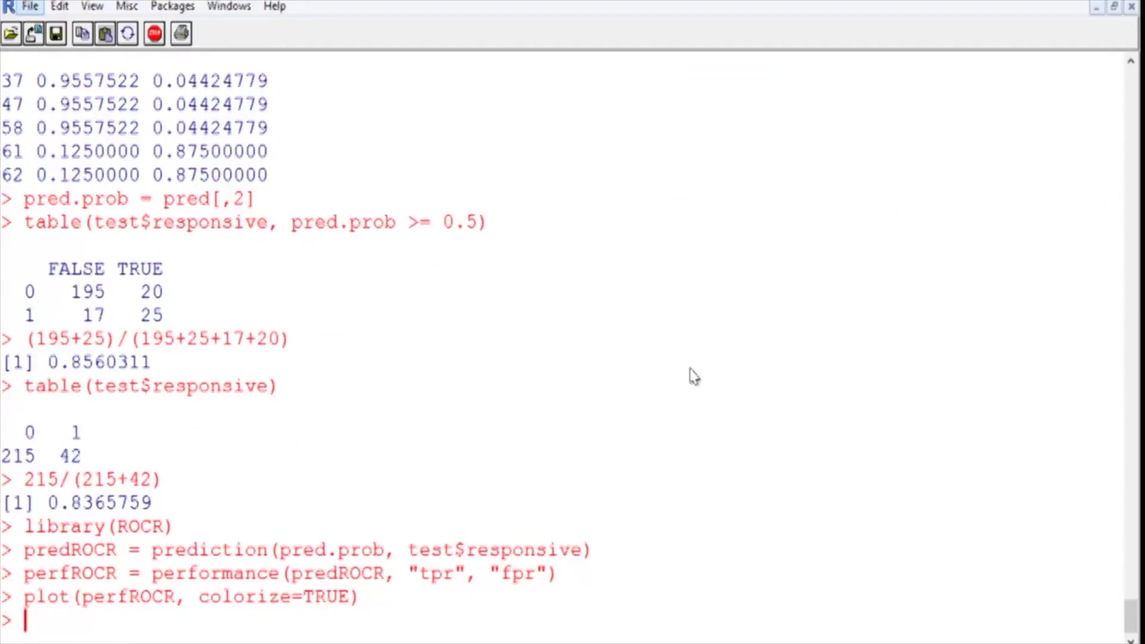
text(performance)
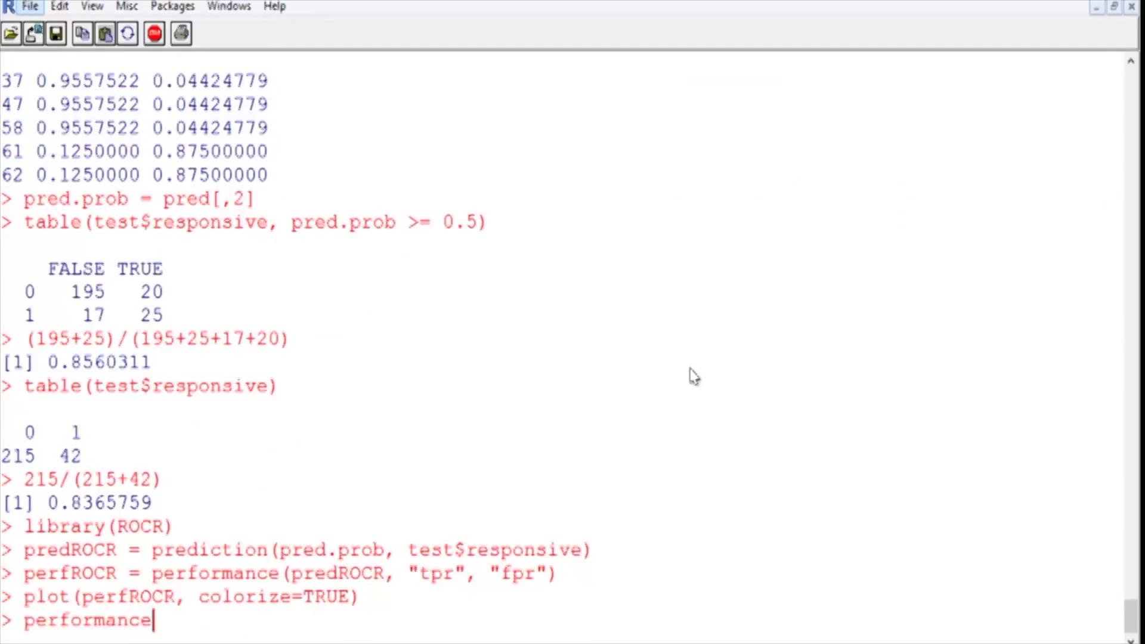
text((predRO)
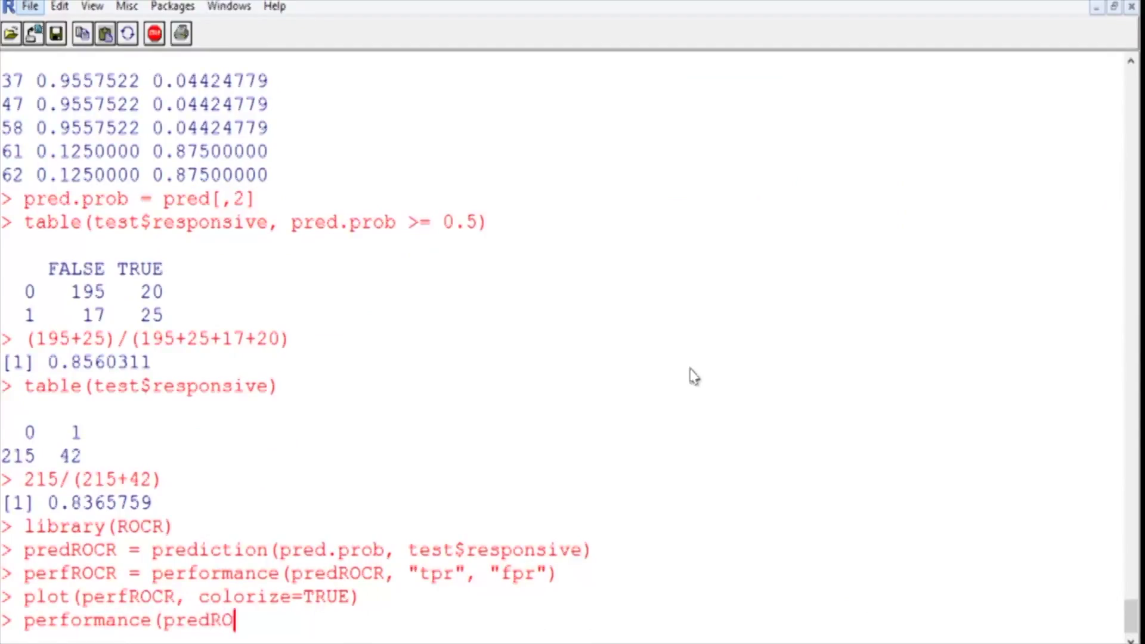
text(CR, "auc)
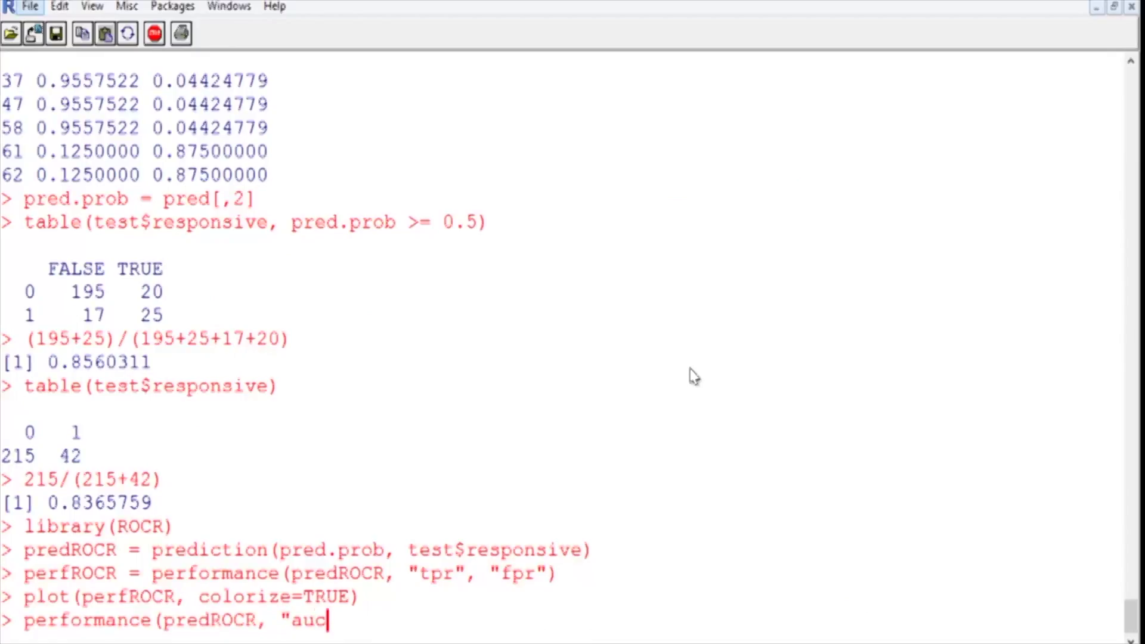
text("))
text(@y.value)
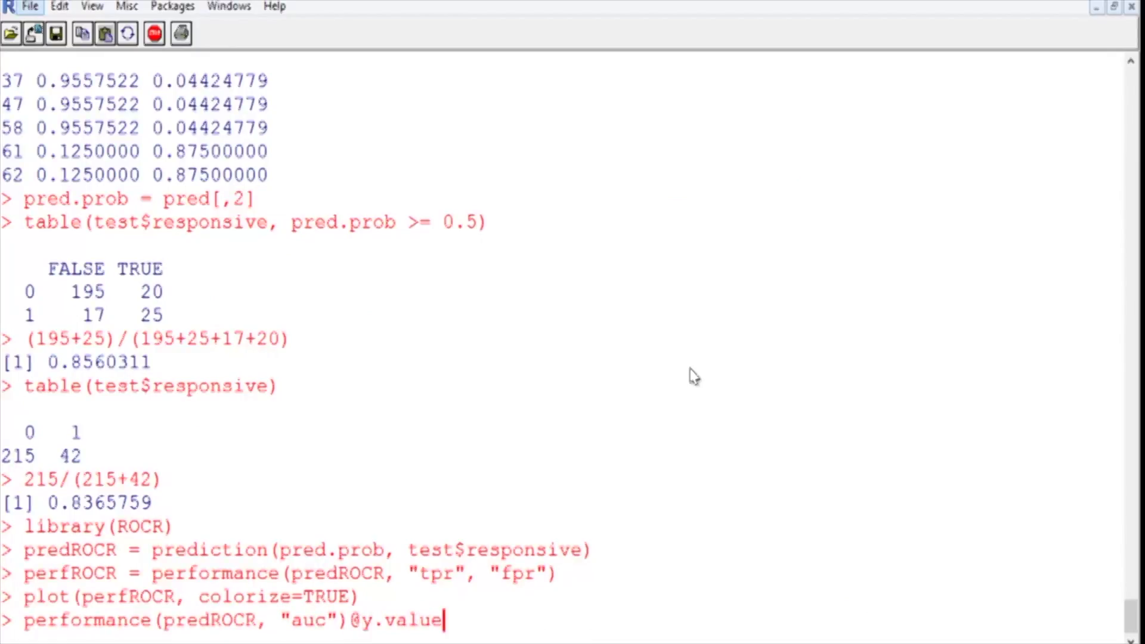
text(s)
key(Return)
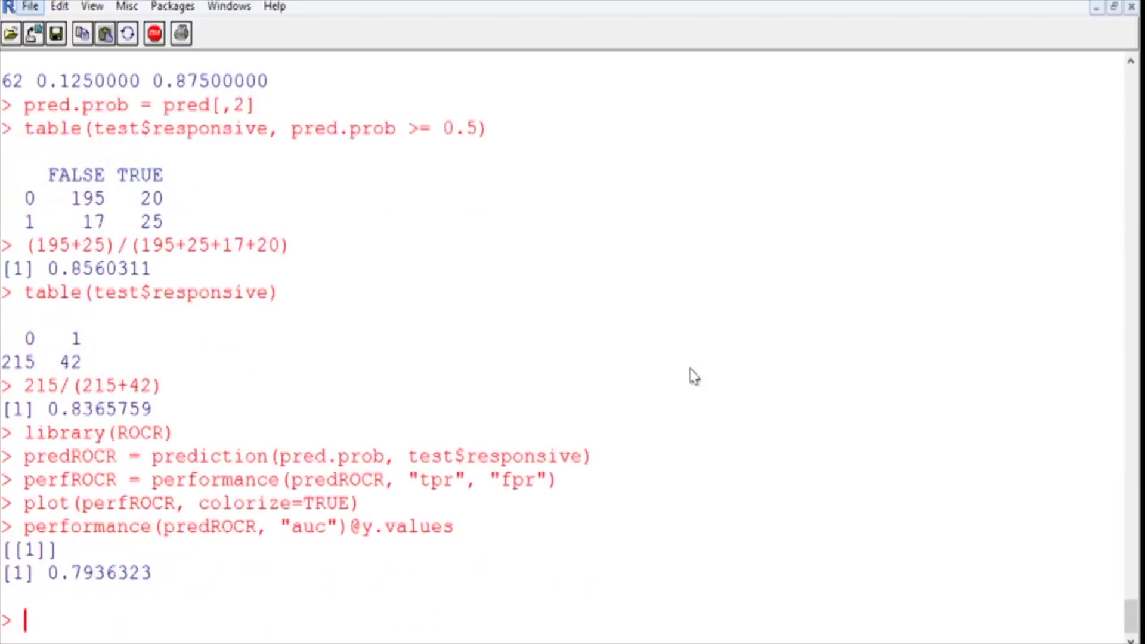